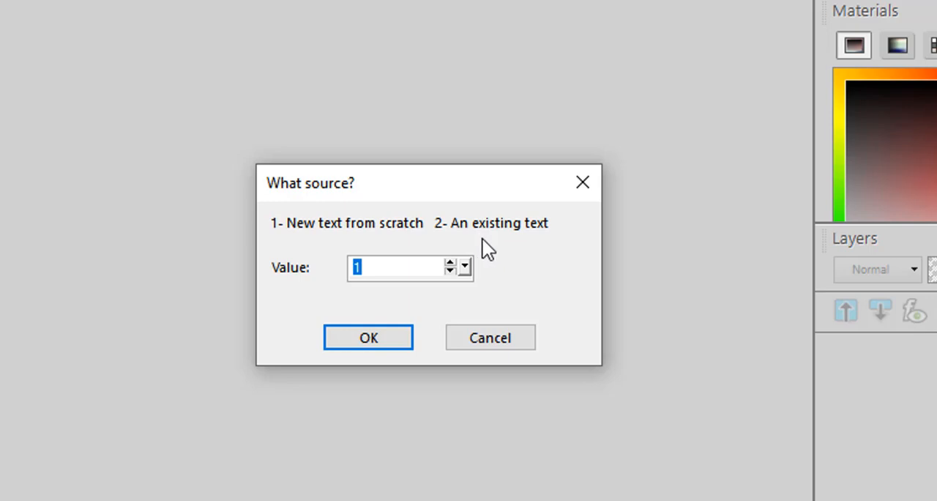
# - Start the Projection script with new text from scratch, using "birthday" as the label text, and let it pause for font selection
pyautogui.click(368, 341)
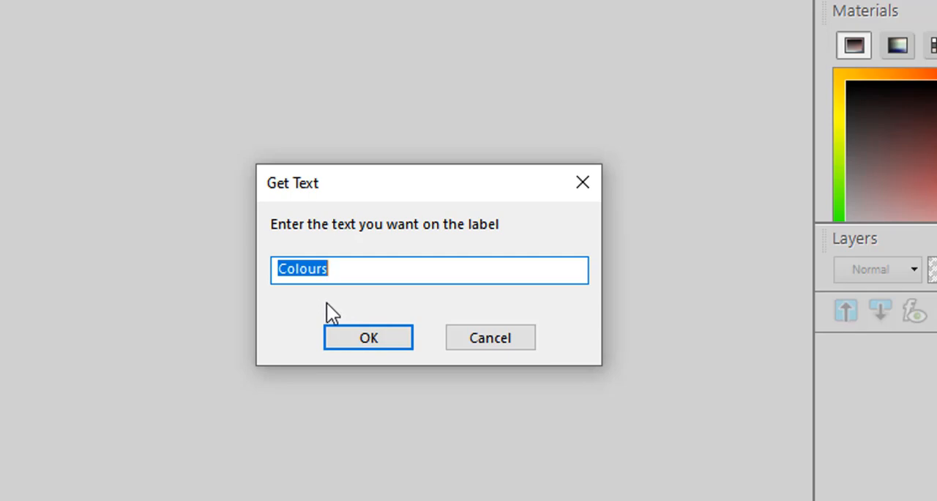
pyautogui.write('birthday')
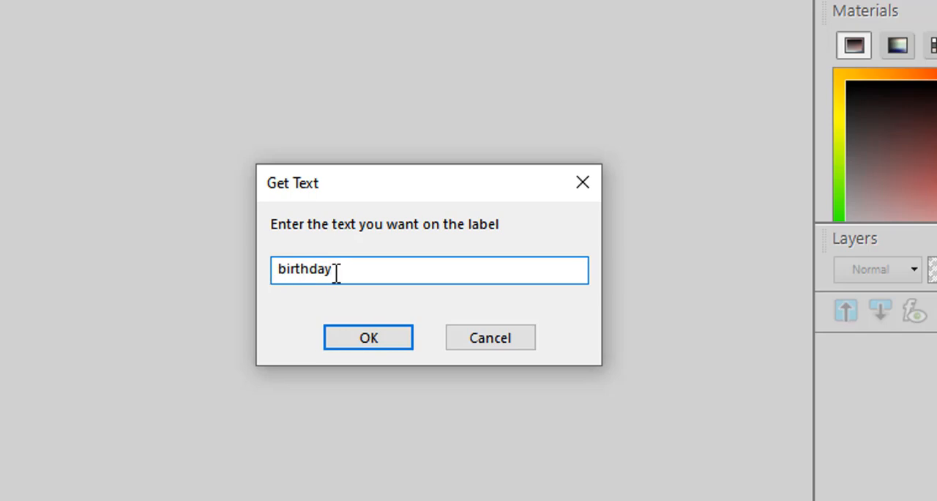
pyautogui.click(366, 337)
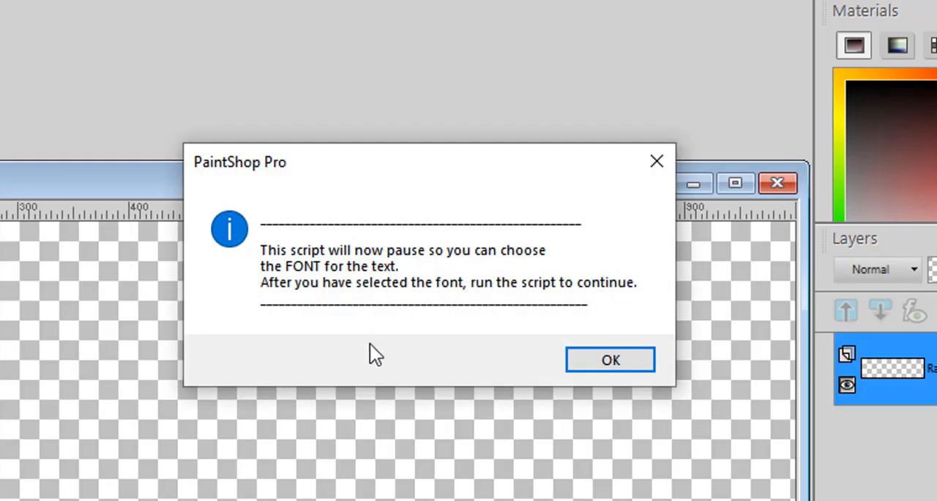
pyautogui.click(614, 360)
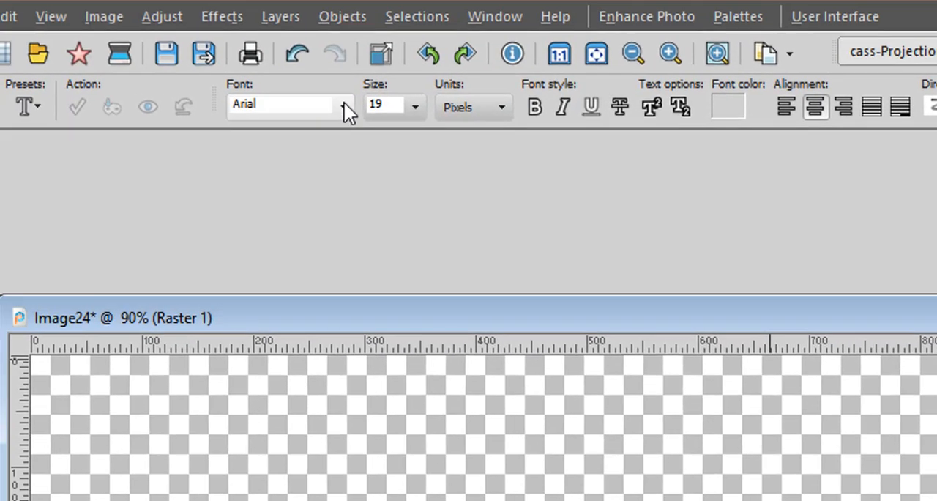
# - Choose Bernard MT Condensed as the font for the text
pyautogui.click(337, 103)
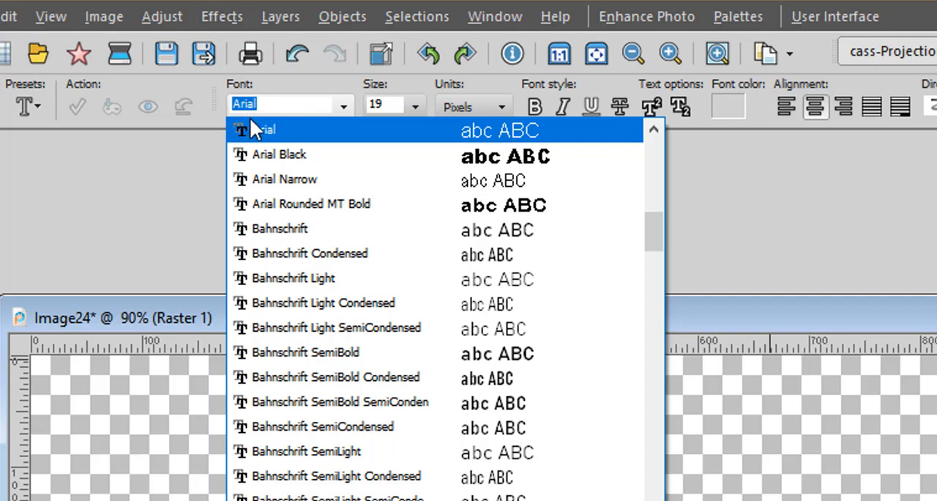
pyautogui.moveTo(655, 228)
pyautogui.mouseDown()
pyautogui.moveTo(660, 279)
pyautogui.moveTo(658, 246)
pyautogui.mouseUp()
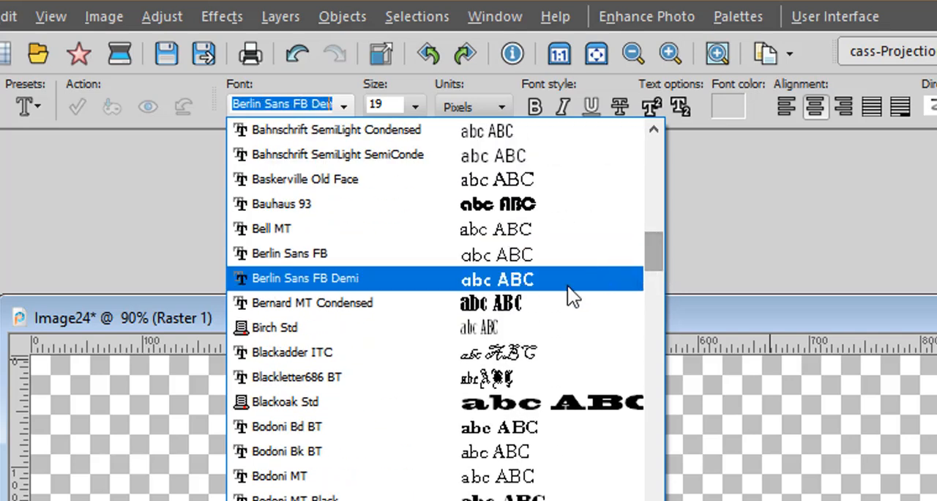
pyautogui.click(499, 304)
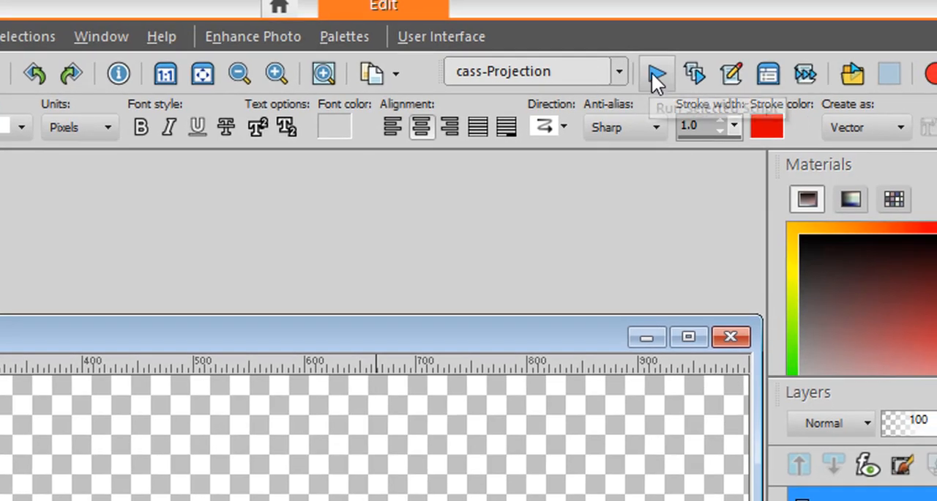
# - Continue the script with Projection step 2 and fill the text with the yellow, magenta and blue gradient
pyautogui.click(656, 73)
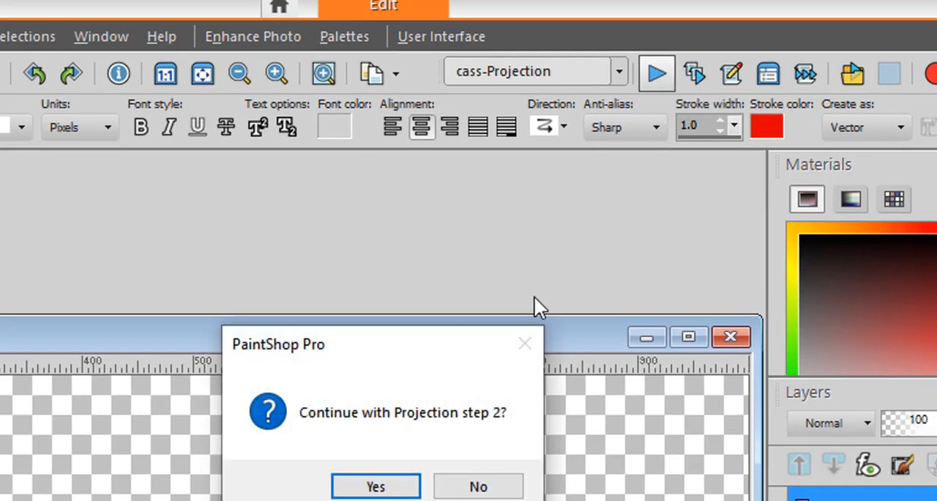
pyautogui.click(377, 486)
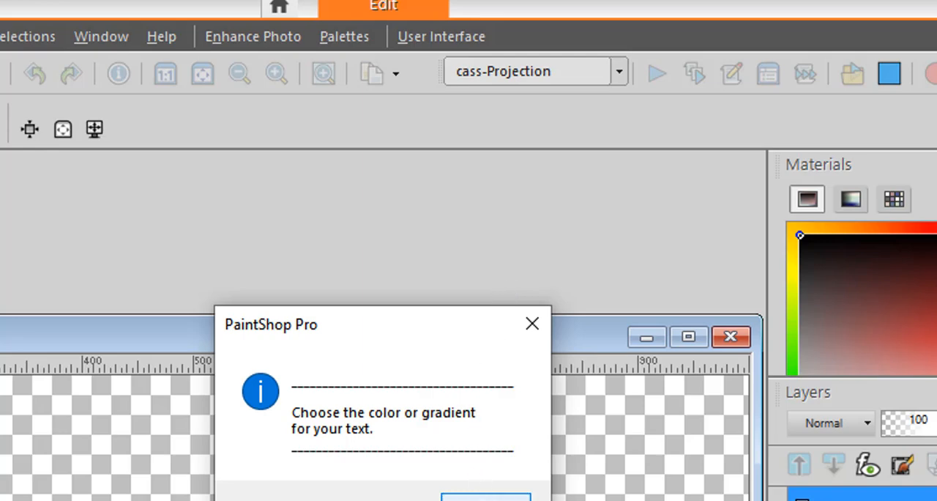
pyautogui.click(483, 497)
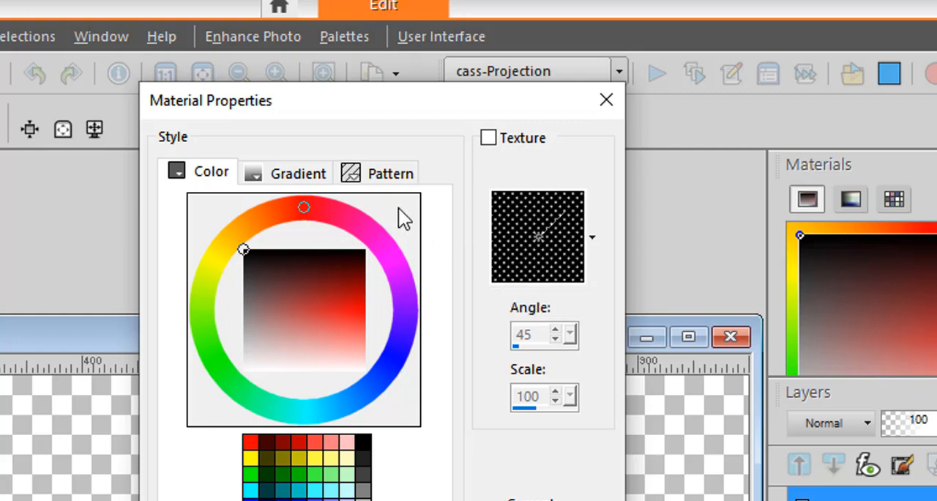
pyautogui.click(285, 173)
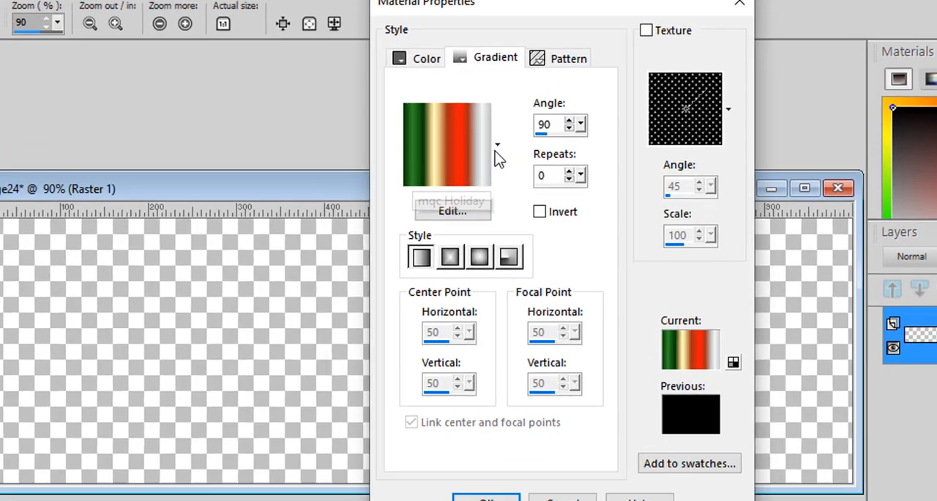
pyautogui.click(496, 147)
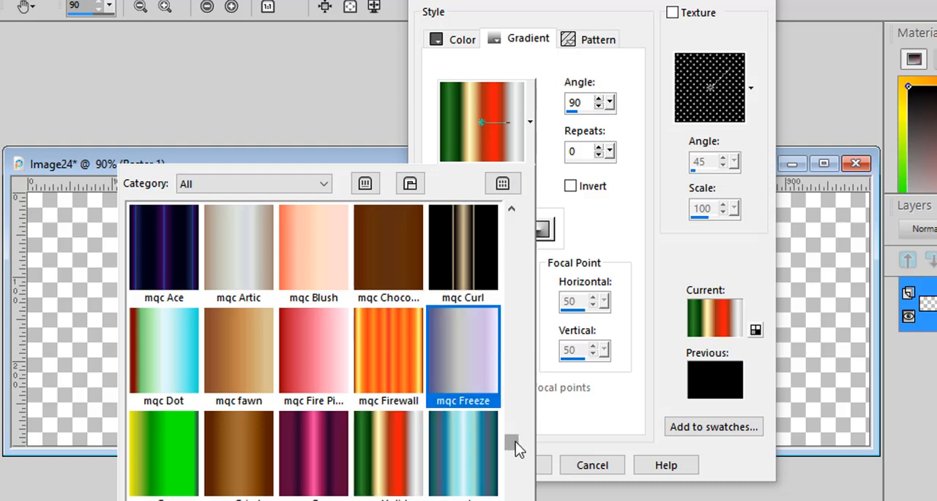
pyautogui.moveTo(515, 442); pyautogui.dragTo(517, 460)
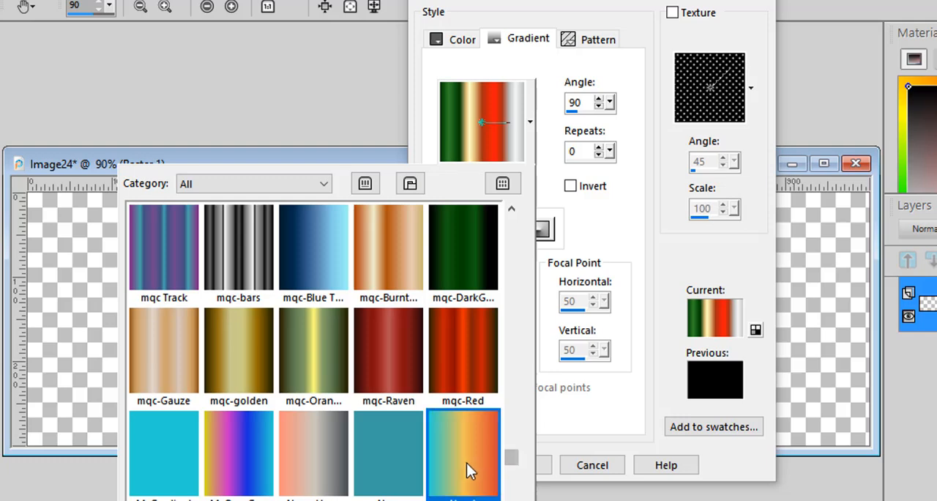
pyautogui.click(233, 457)
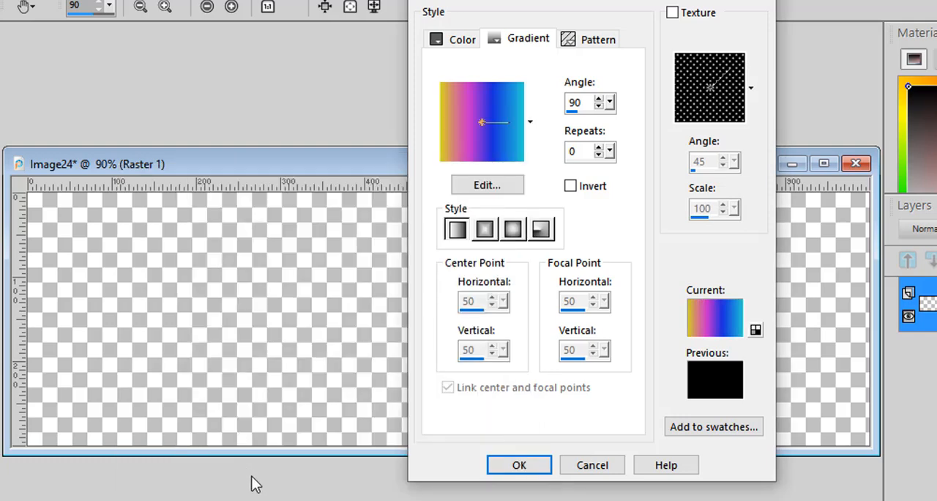
pyautogui.click(528, 465)
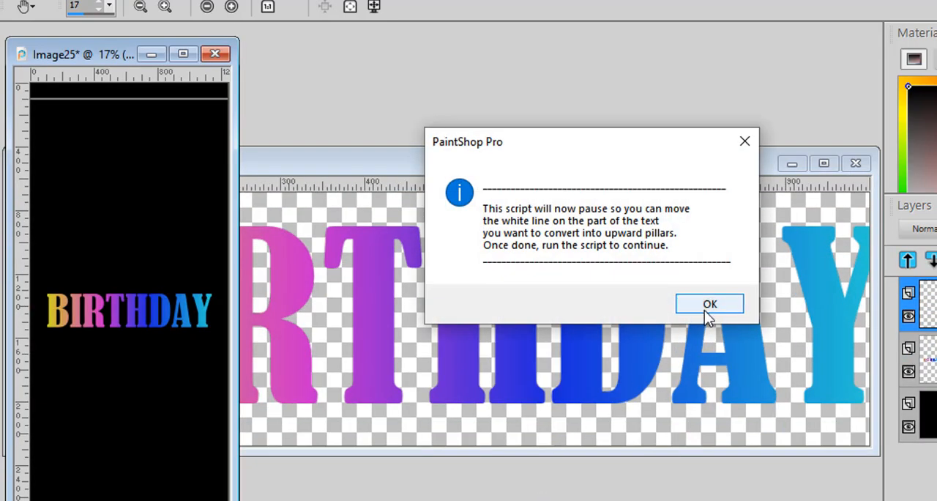
# - Position the white line across the upper part of the BIRTHDAY letters and continue with Projection step 3 to create the upward pillars
pyautogui.click(709, 305)
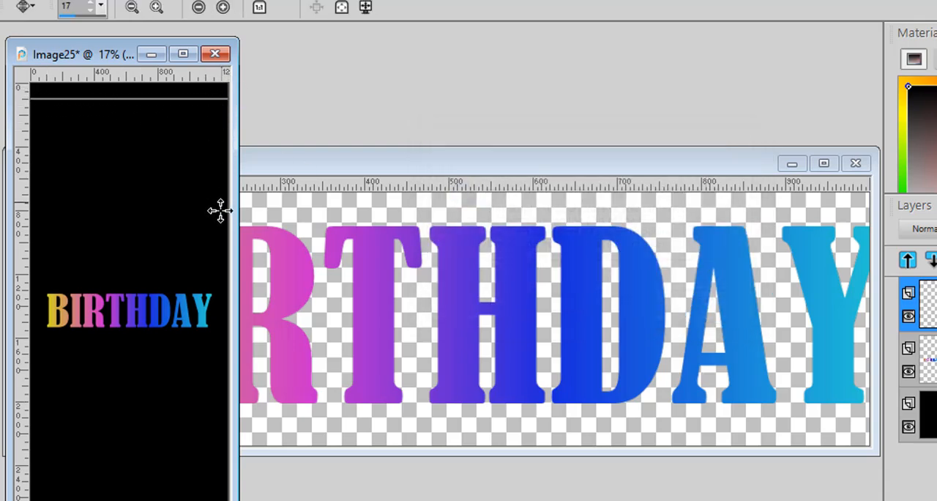
pyautogui.moveTo(118, 52); pyautogui.dragTo(263, 56)
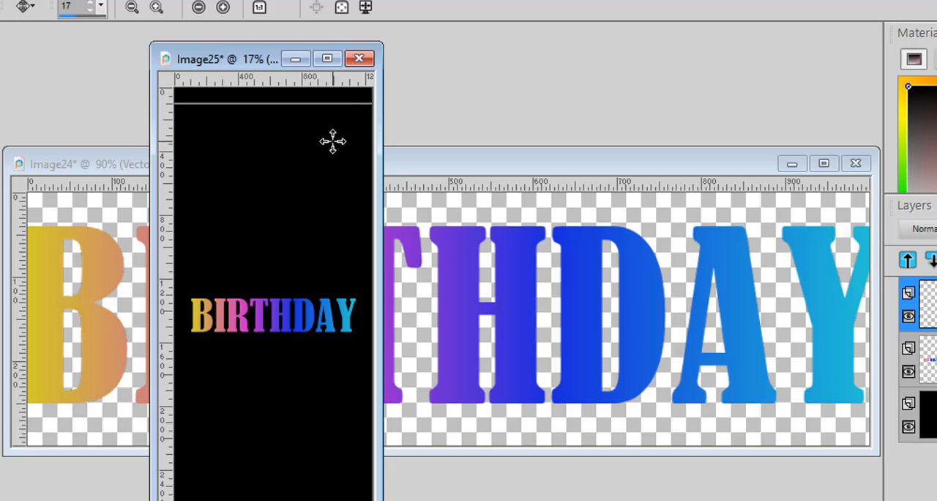
pyautogui.moveTo(348, 109); pyautogui.dragTo(354, 308)
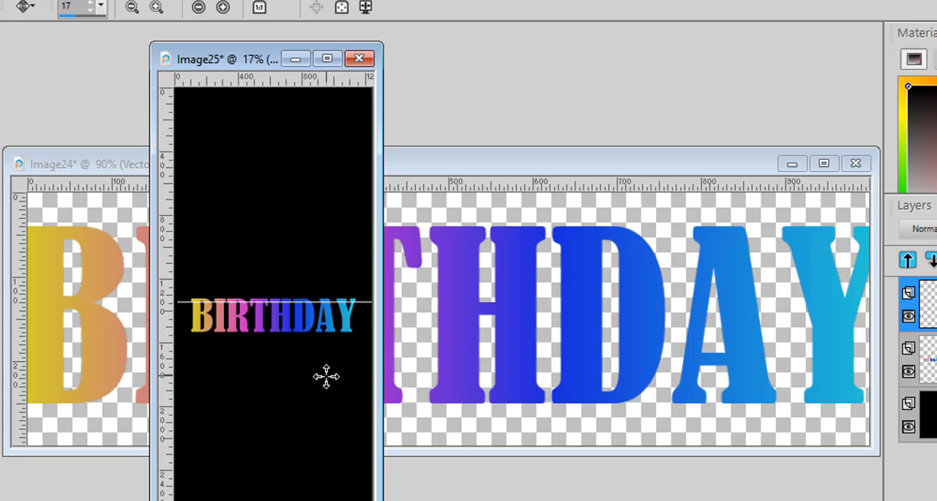
pyautogui.scroll(1, 303, 334)
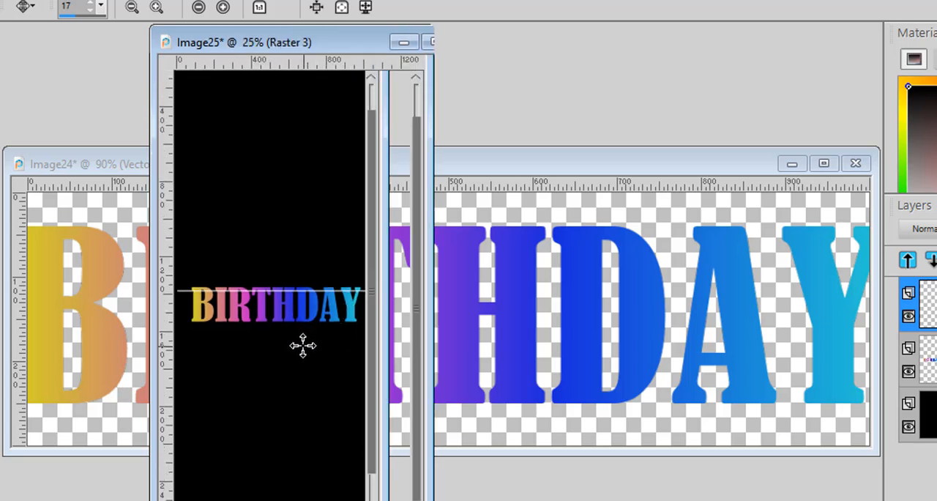
pyautogui.scroll(2, 303, 346)
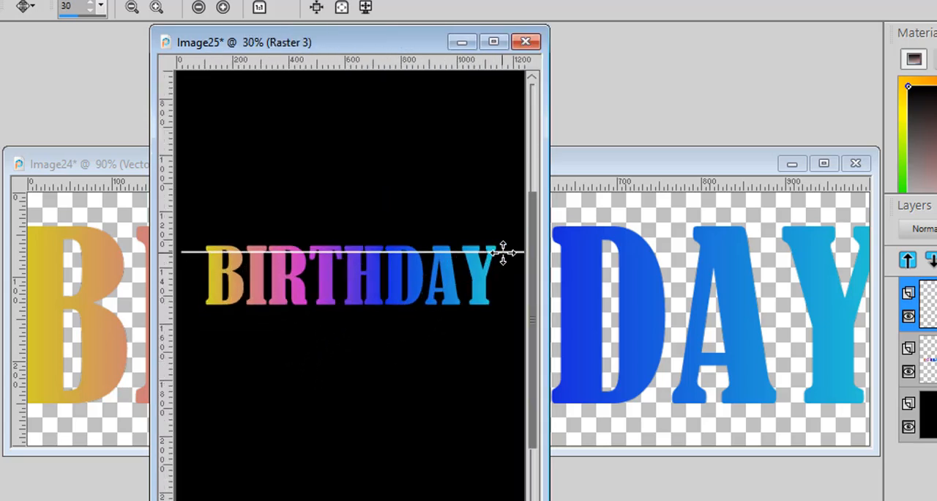
pyautogui.moveTo(504, 262); pyautogui.dragTo(502, 256)
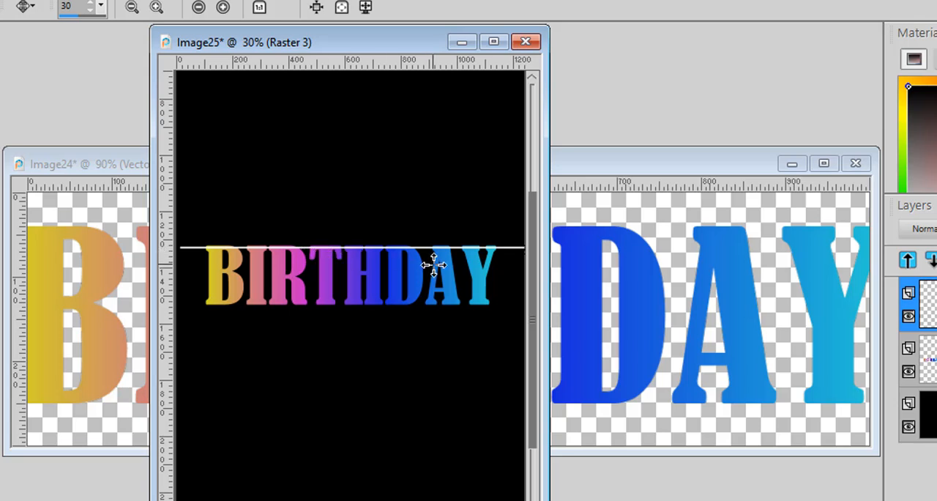
pyautogui.moveTo(412, 288); pyautogui.dragTo(412, 298)
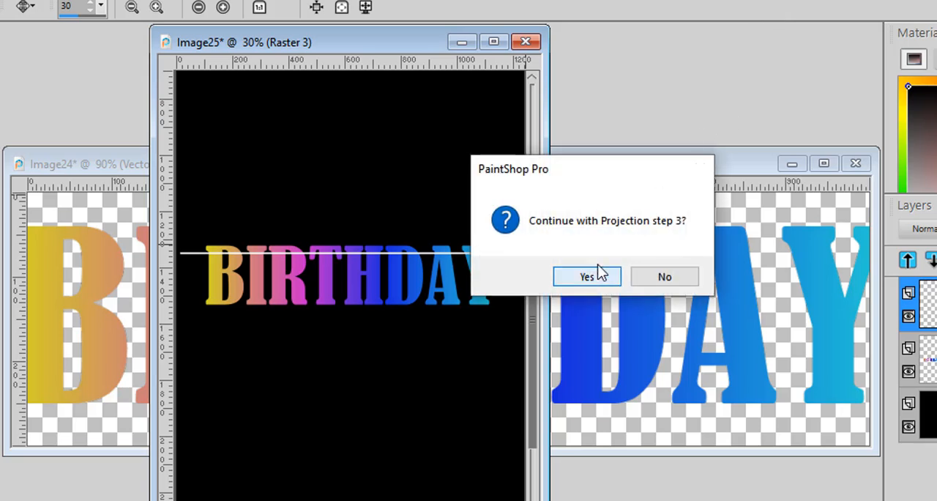
pyautogui.click(591, 274)
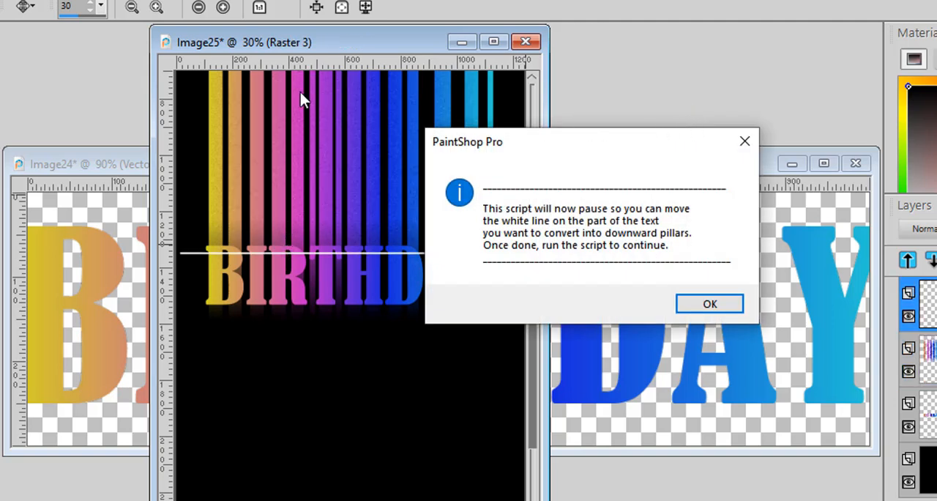
# - Move the white line to the base of the BIRTHDAY letters and finish Projection step 4 to create the downward pillars
pyautogui.click(709, 307)
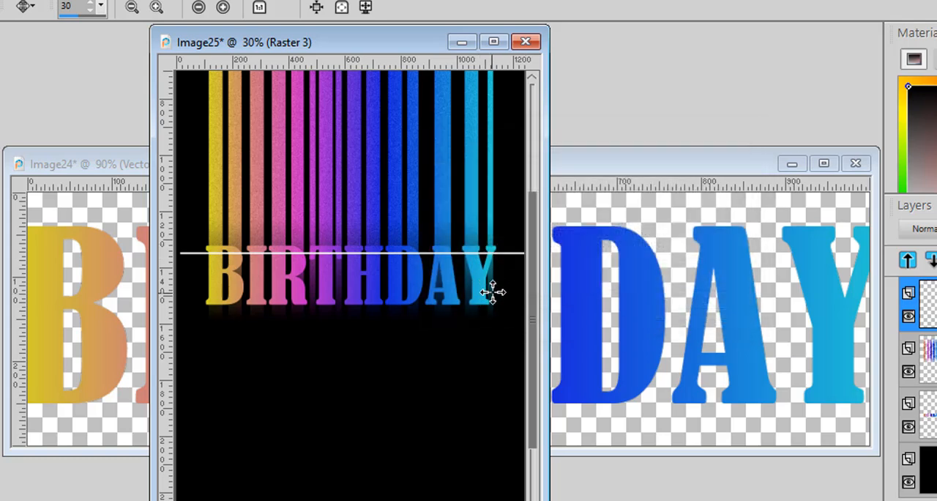
pyautogui.moveTo(489, 307); pyautogui.dragTo(483, 352)
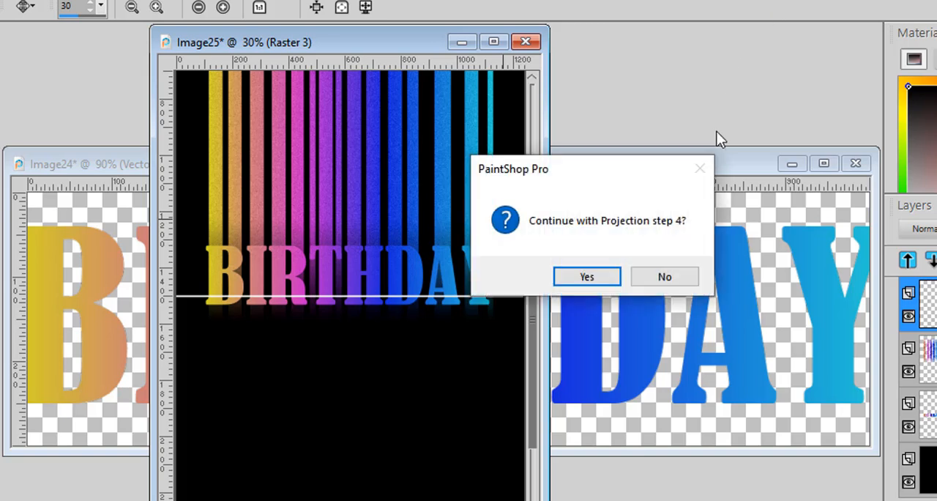
pyautogui.click(604, 270)
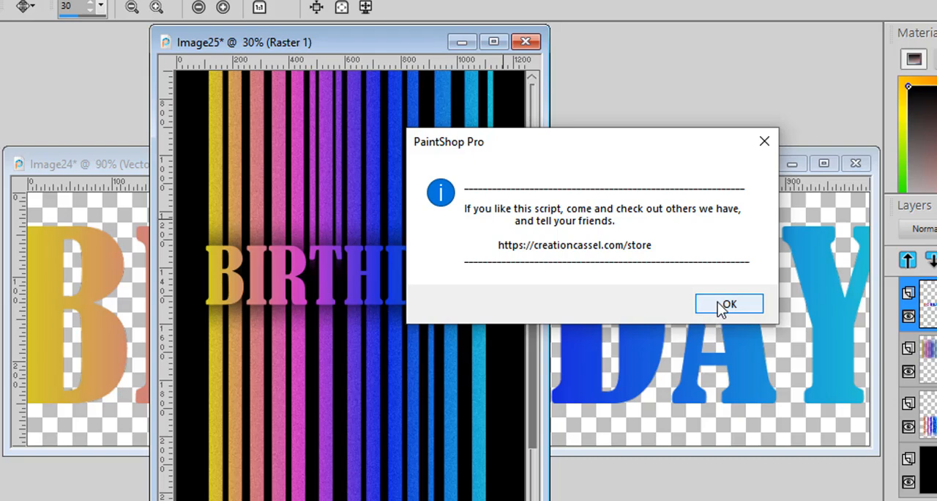
pyautogui.click(725, 306)
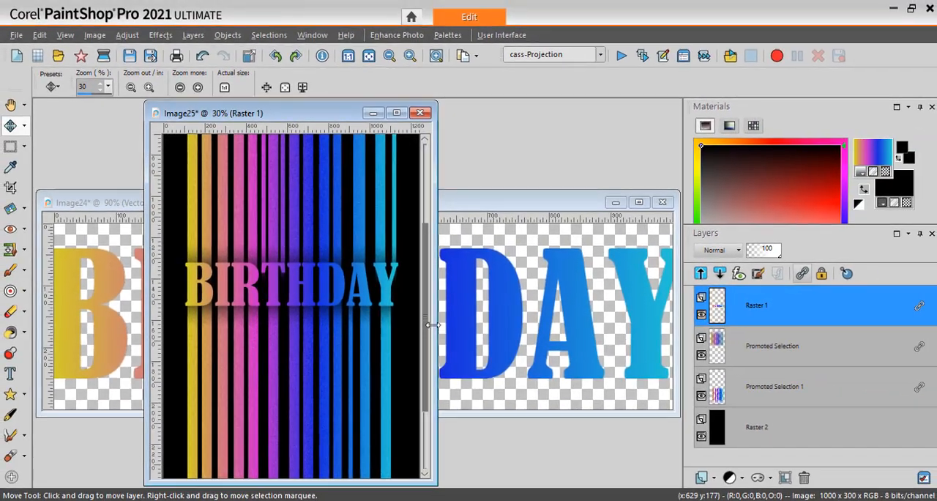
# - Hide the downward pillars layer, Promoted Selection 1, and the black background layer, Raster 2
pyautogui.scroll(-2, 436, 264)
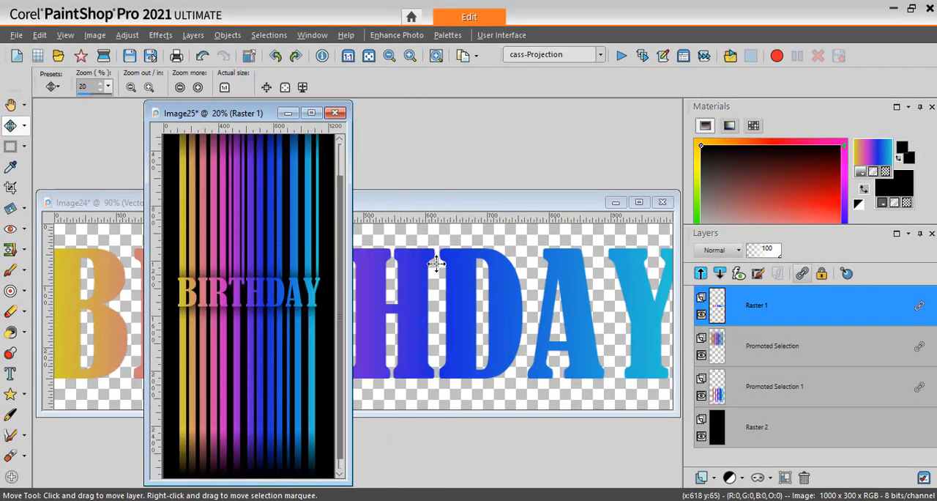
pyautogui.scroll(-1, 436, 263)
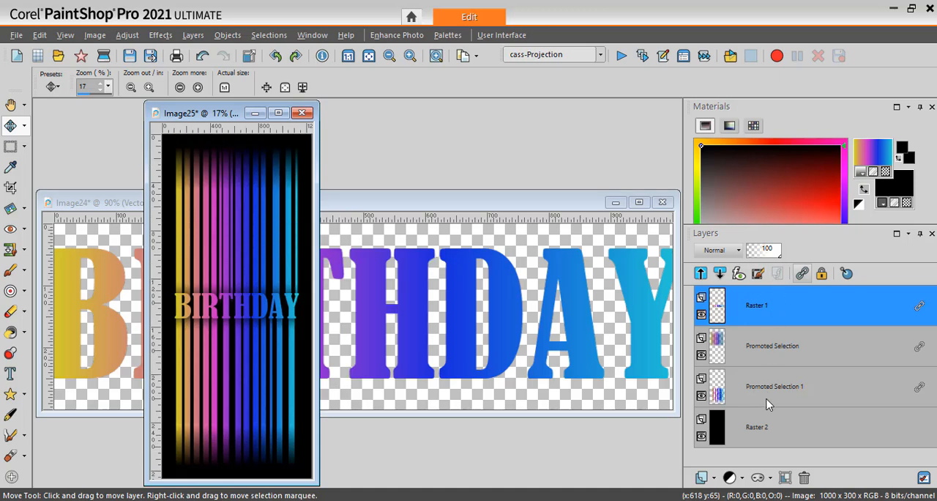
pyautogui.click(701, 395)
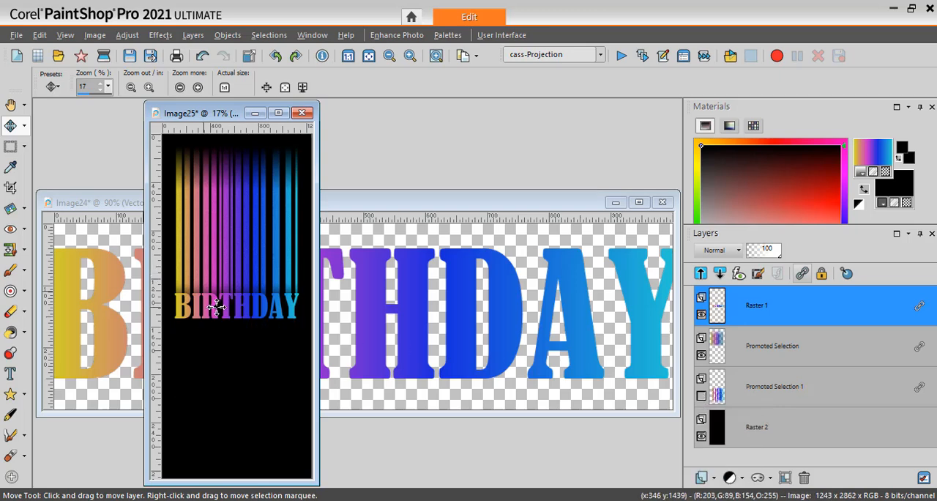
pyautogui.click(702, 437)
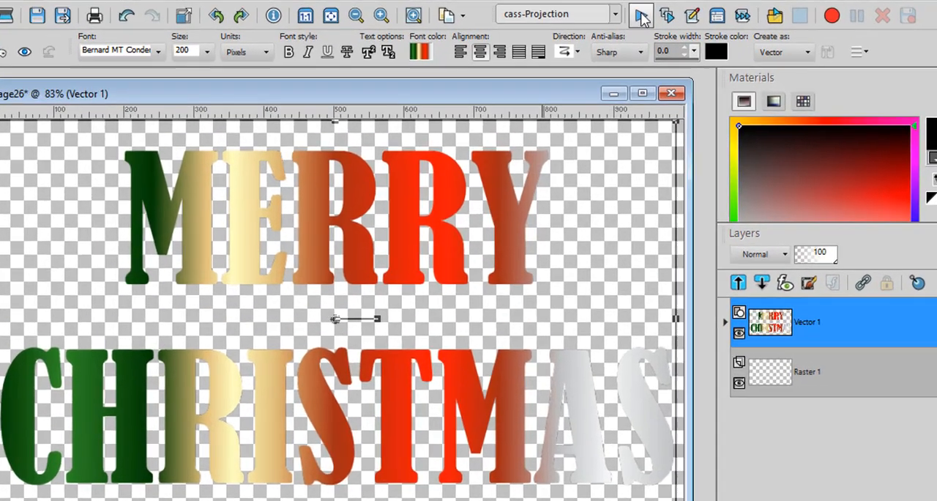
# - Run the Projection script on the existing MERRY CHRISTMAS text, choosing source 2 and setting the number of lines to 2
pyautogui.click(619, 57)
pyautogui.click(497, 307)
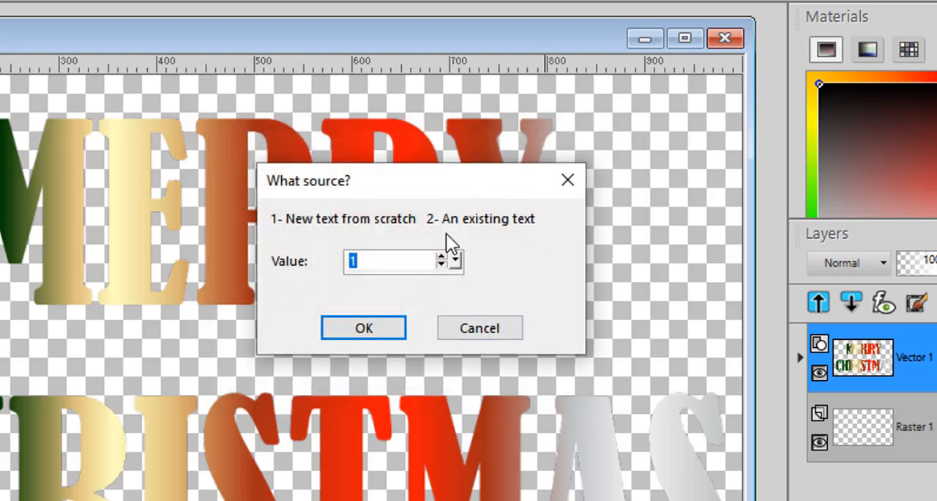
pyautogui.write('2')
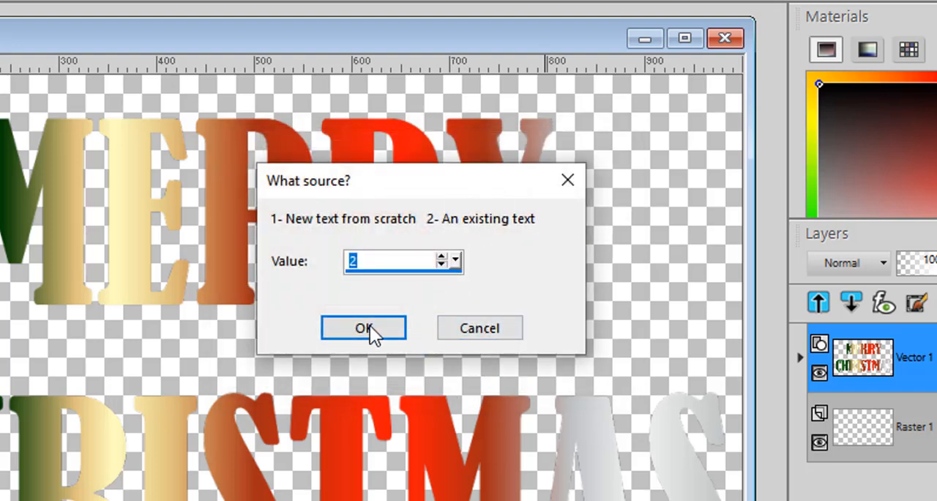
pyautogui.click(374, 333)
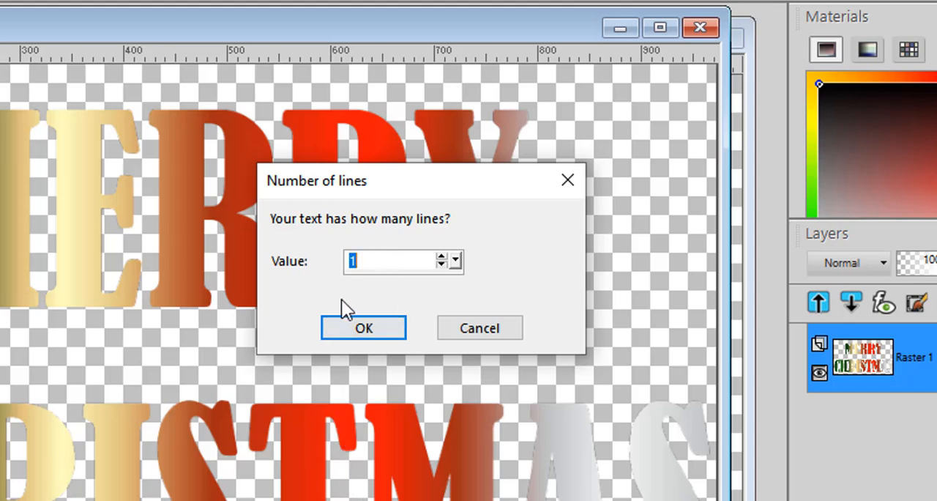
pyautogui.write('2')
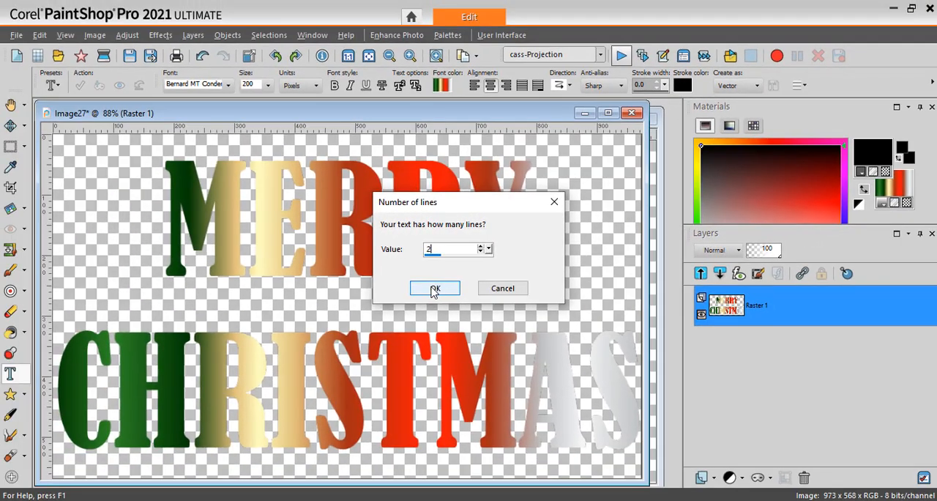
pyautogui.click(408, 303)
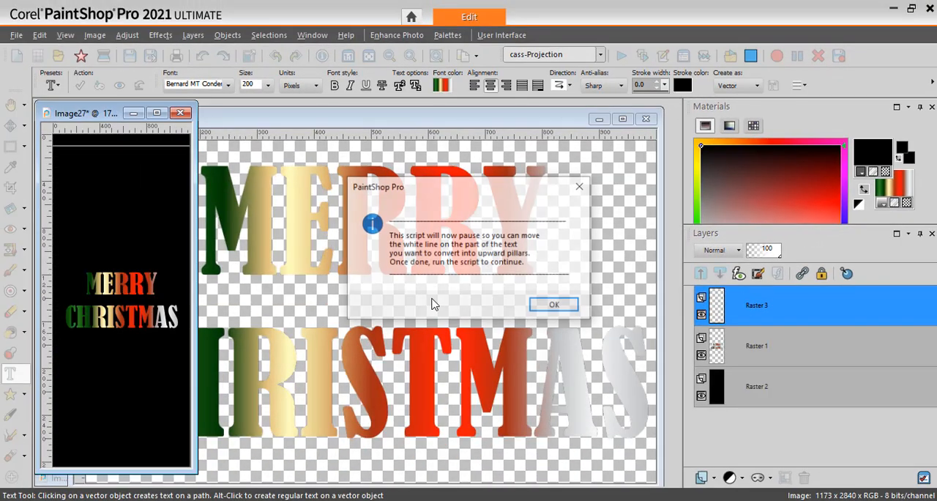
# - Move the white line onto the top of the word MERRY and continue the script to create the upward pillars
pyautogui.click(555, 303)
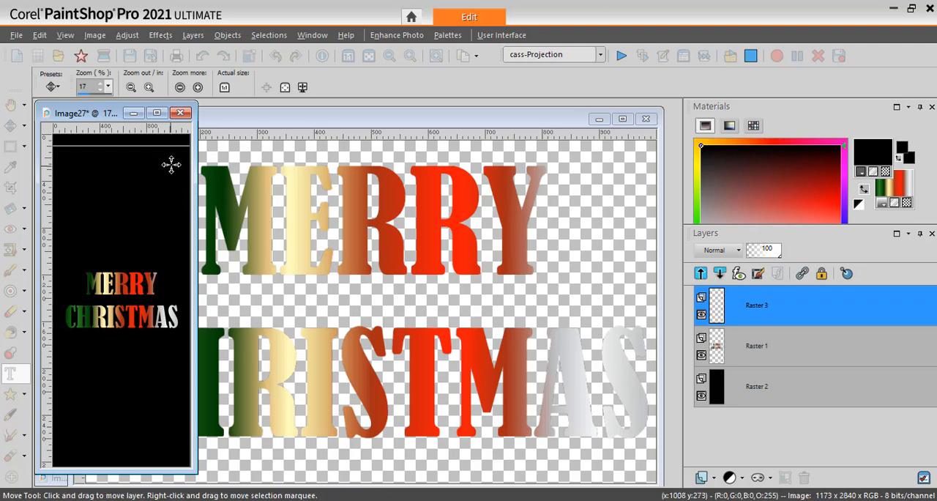
pyautogui.moveTo(173, 162); pyautogui.dragTo(179, 292)
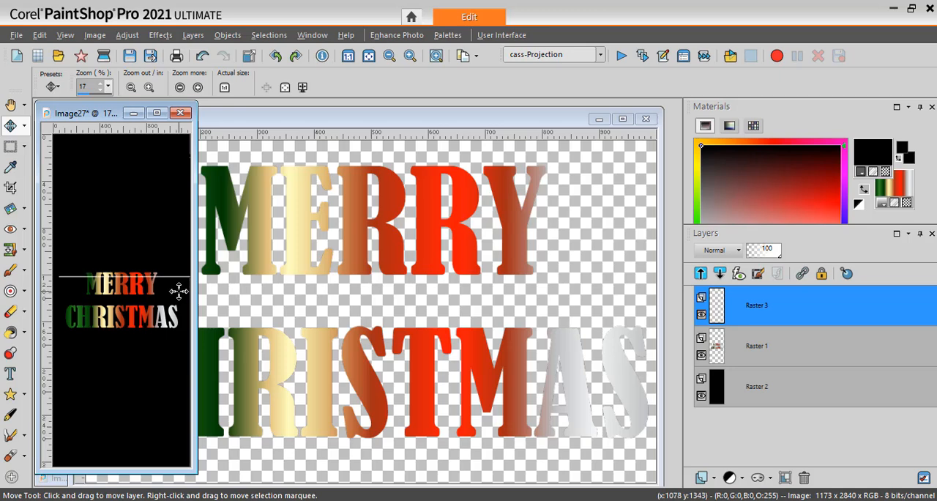
pyautogui.click(621, 55)
pyautogui.click(472, 288)
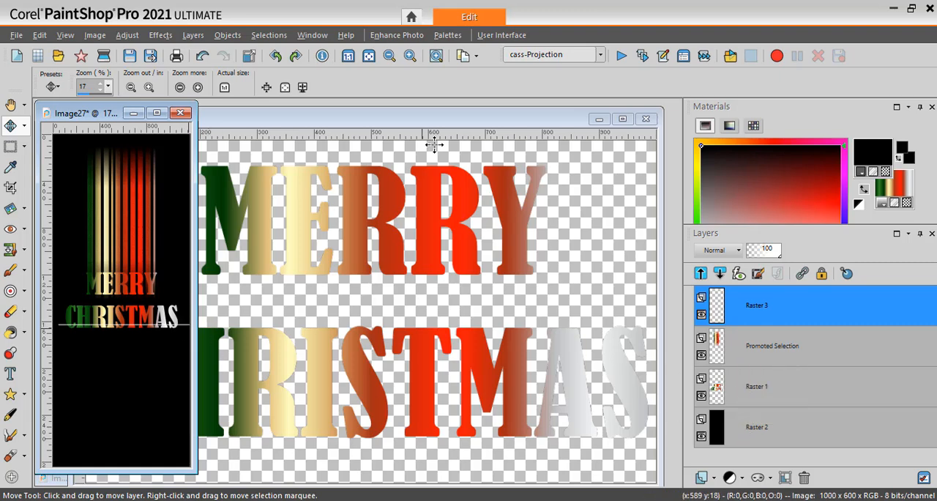
# - With the white line at the base of CHRISTMAS, continue the script to create the downward pillars and finish it
pyautogui.click(621, 55)
pyautogui.click(465, 285)
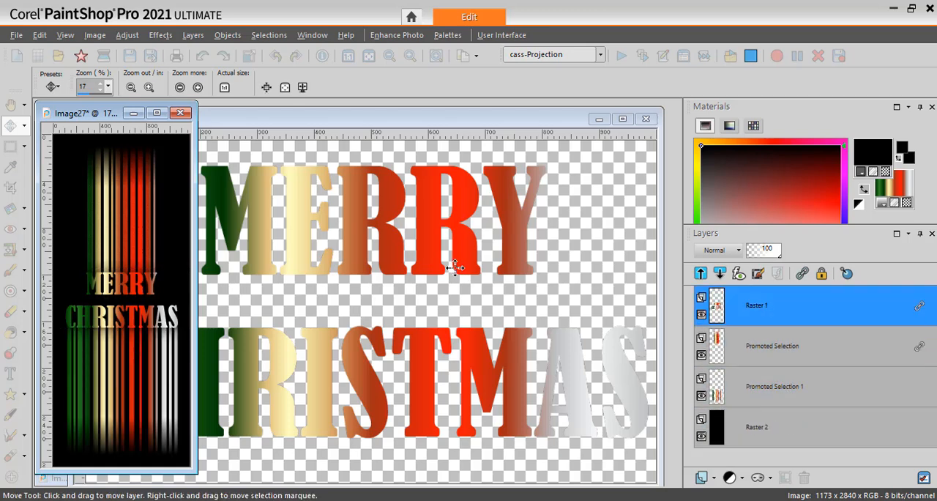
pyautogui.click(568, 304)
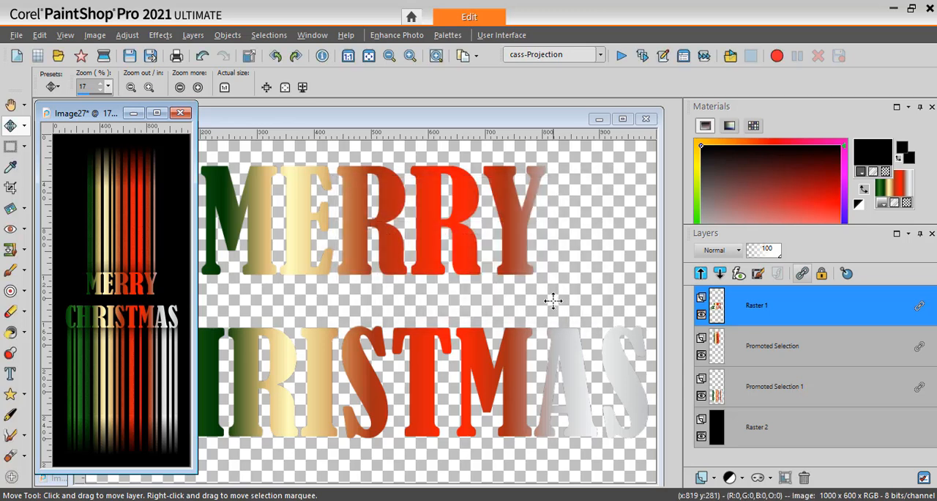